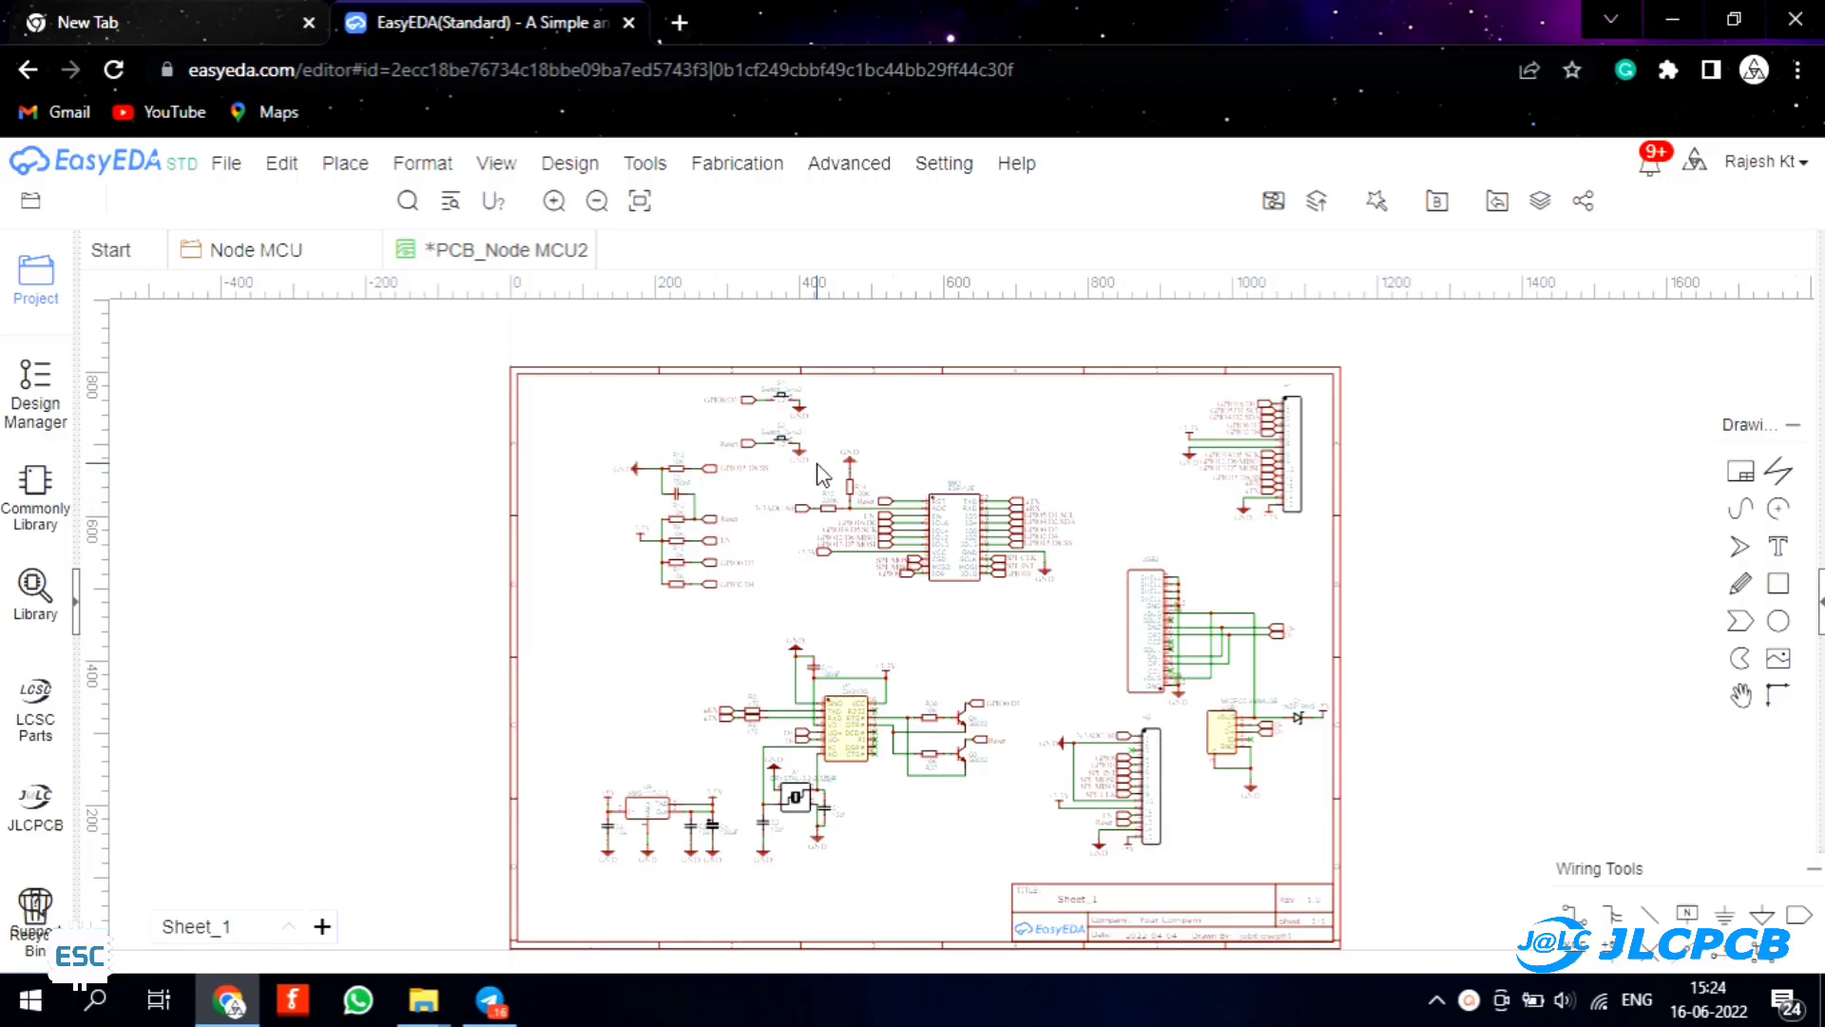
- Examine the Node MCU schematic, focusing on the CH340G USB-serial circuit and the ESP-12E module connections
scroll(823, 476, up, 4)
scroll(817, 499, down, 3)
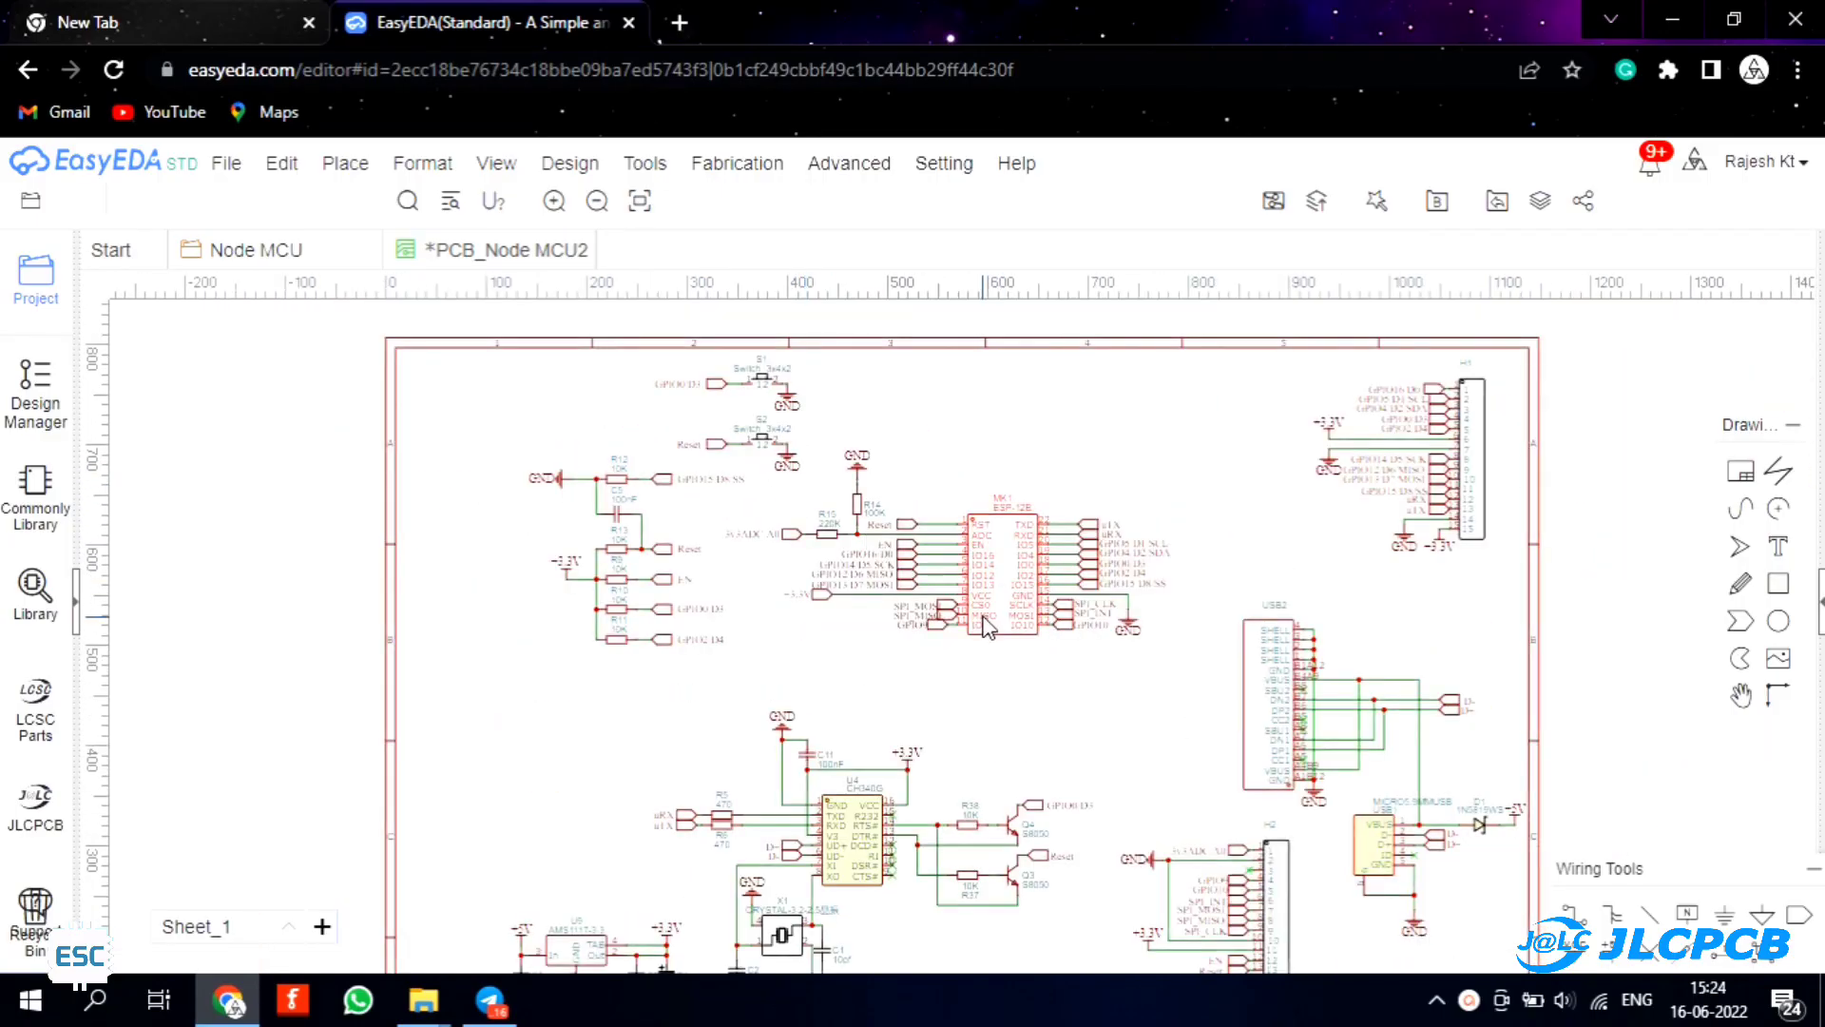
scroll(986, 627, up, 4)
right_drag(1129, 725, 927, 608)
scroll(1122, 844, down, 5)
scroll(928, 608, up, 4)
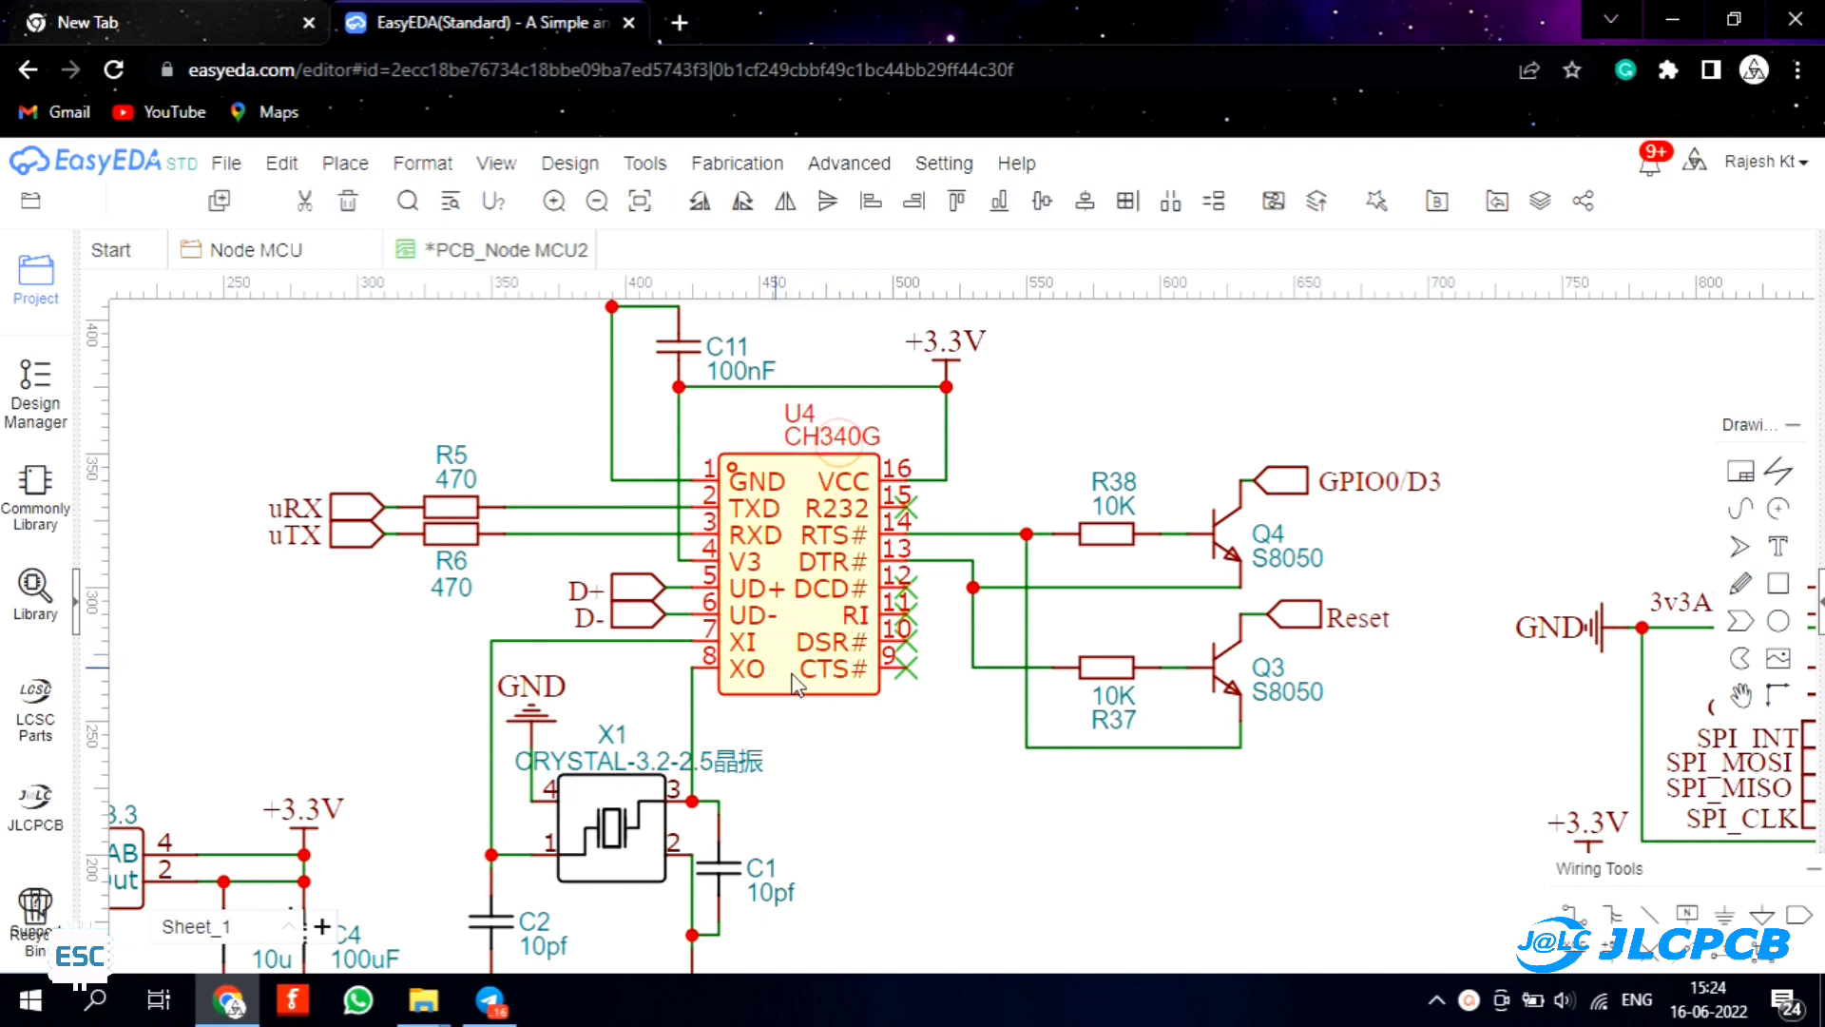
scroll(794, 682, down, 5)
right_drag(894, 788, 874, 932)
scroll(978, 762, up, 3)
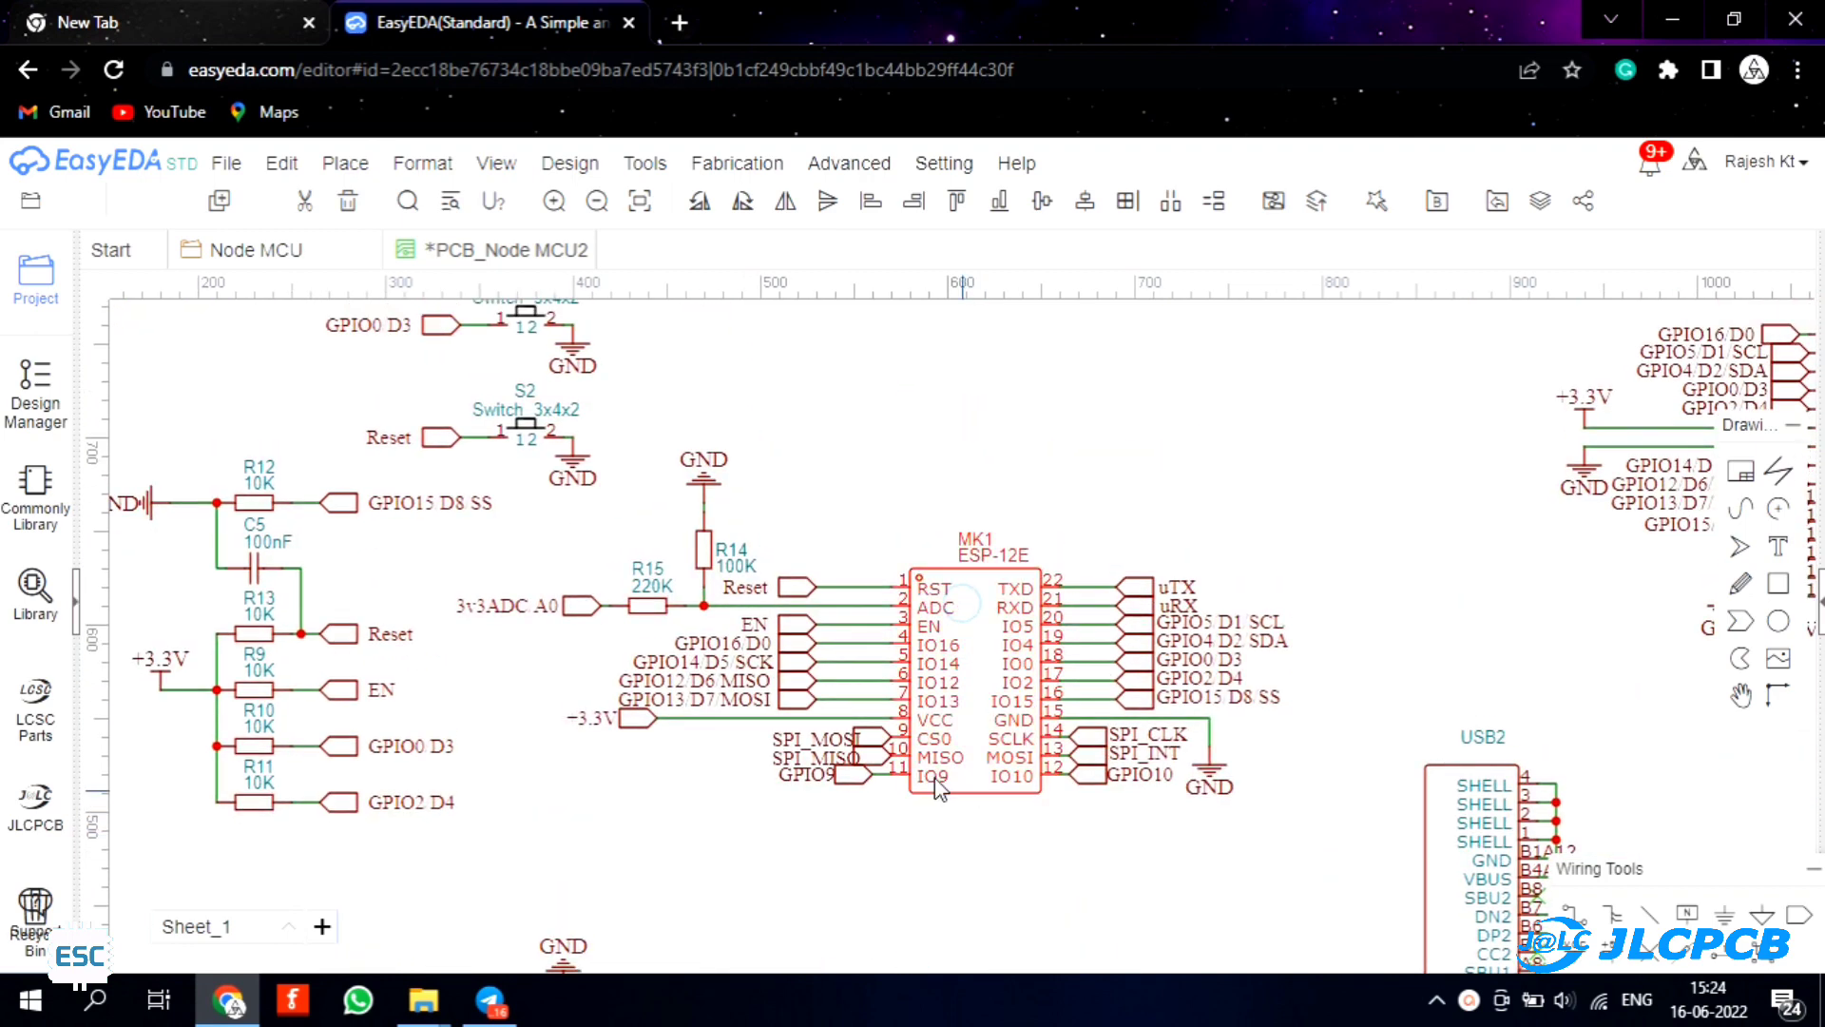
scroll(951, 722, down, 4)
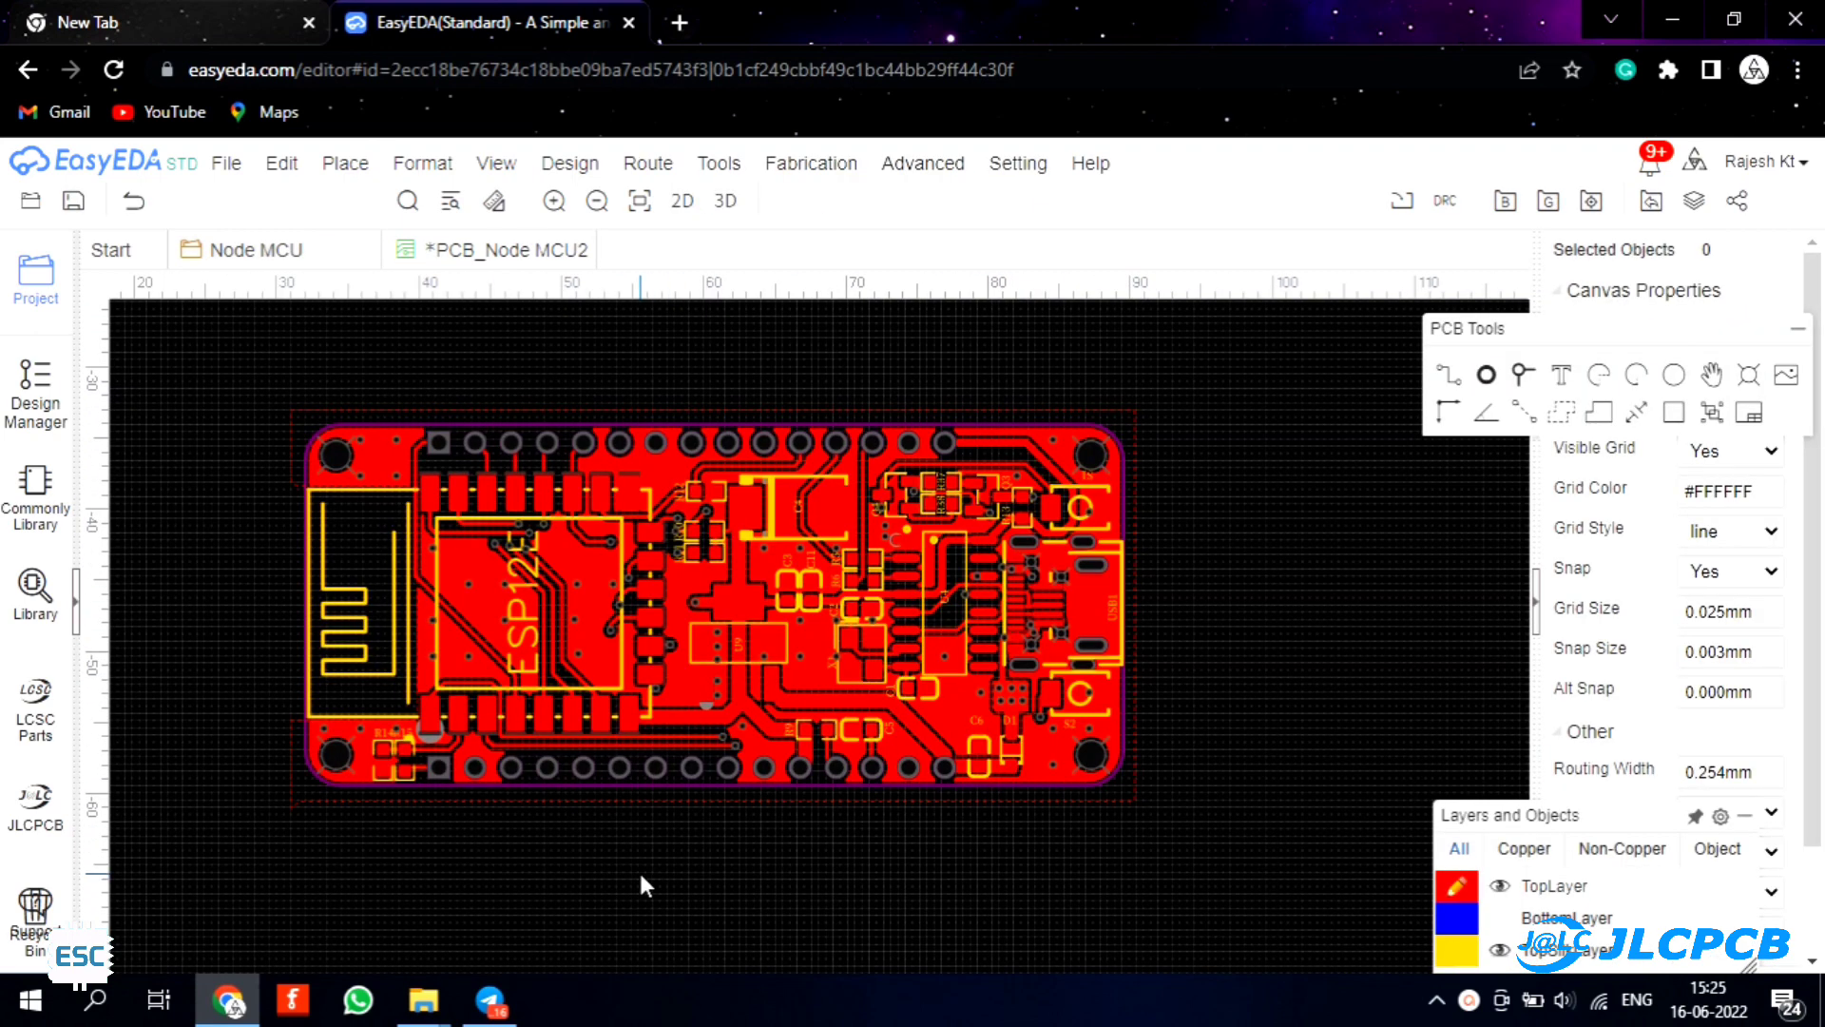
- Inspect the PCB layout, view the board's bottom side in the photo preview and rotate its 3D model
scroll(643, 884, down, 1)
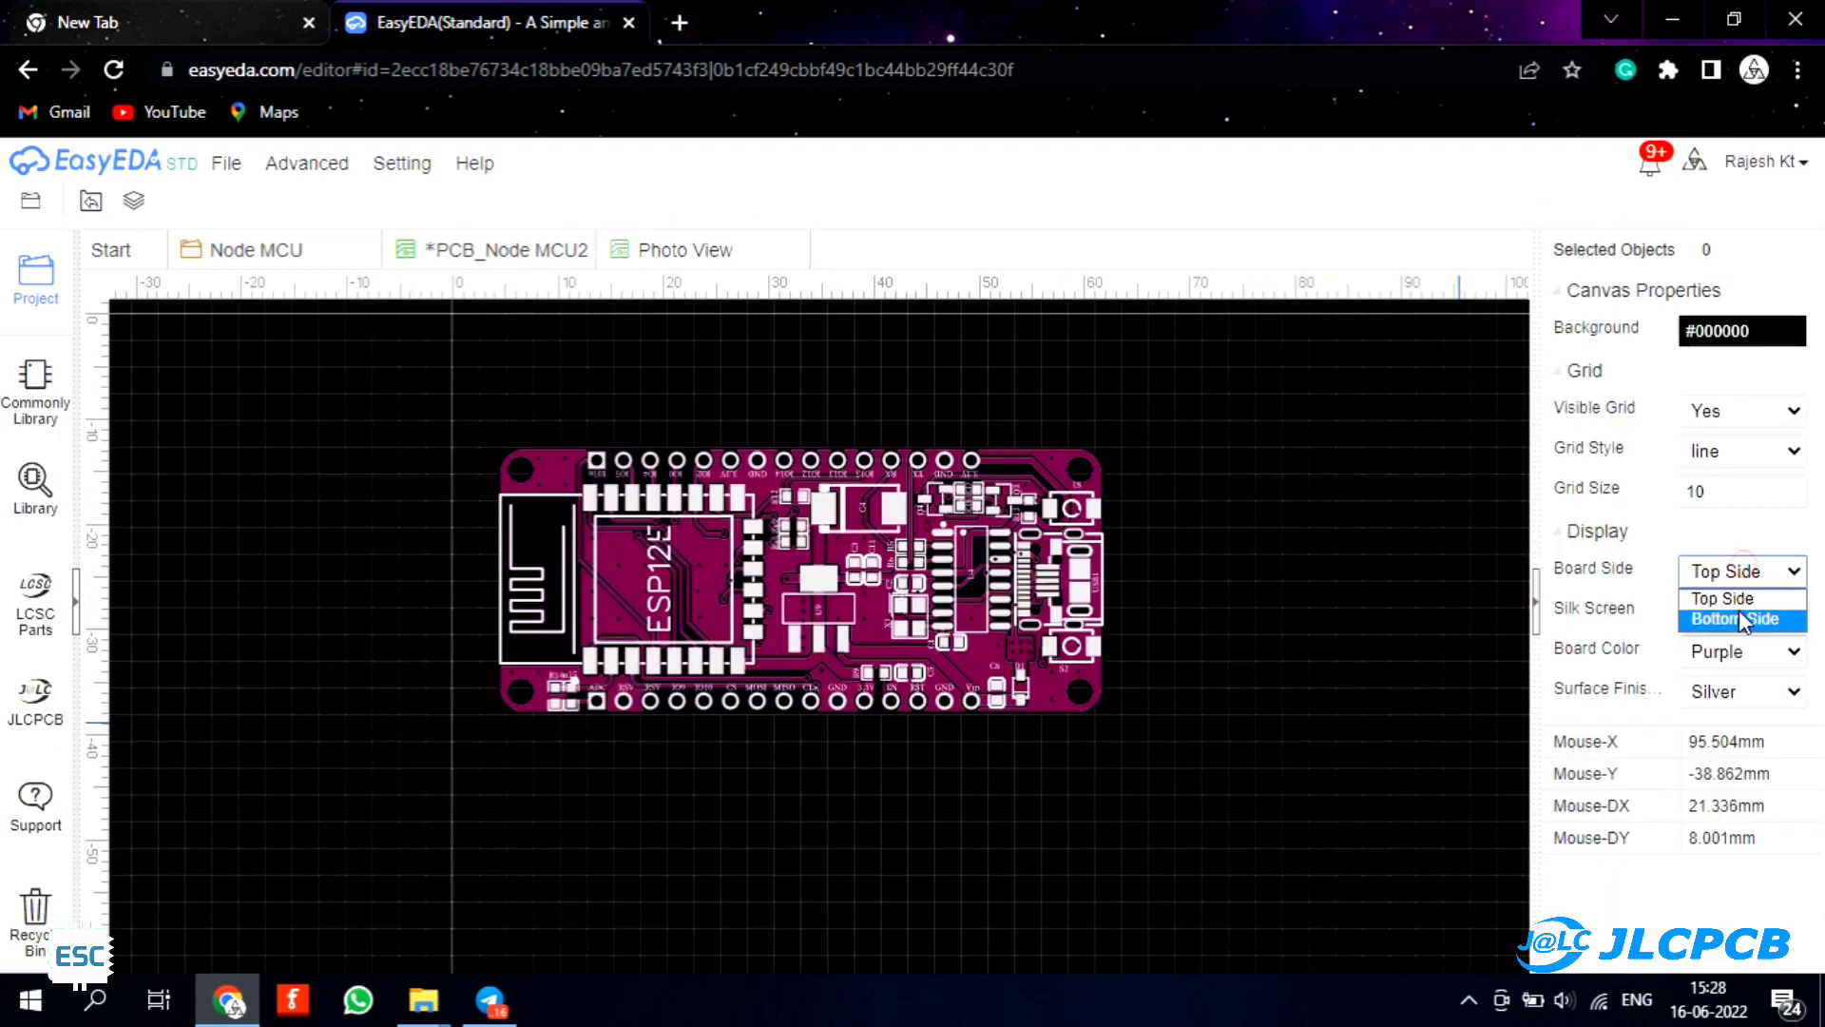
click(1740, 616)
click(1737, 614)
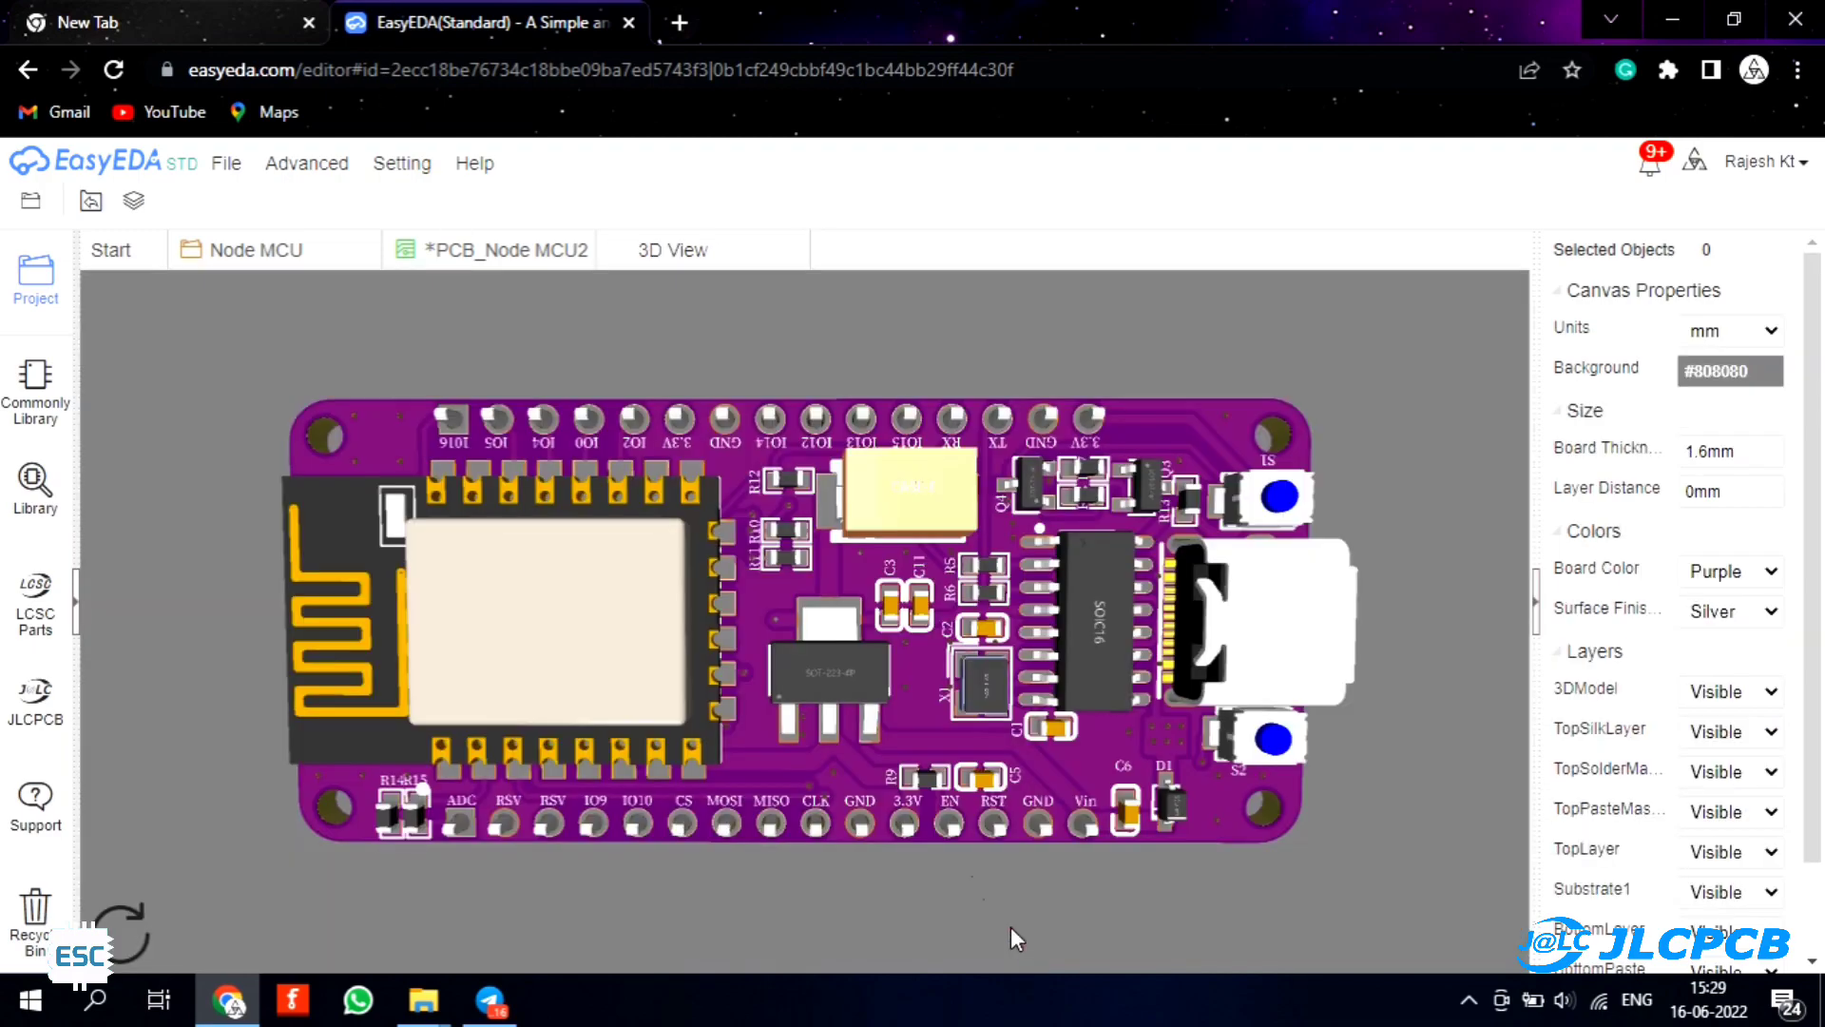
drag(1011, 927, 5, 946)
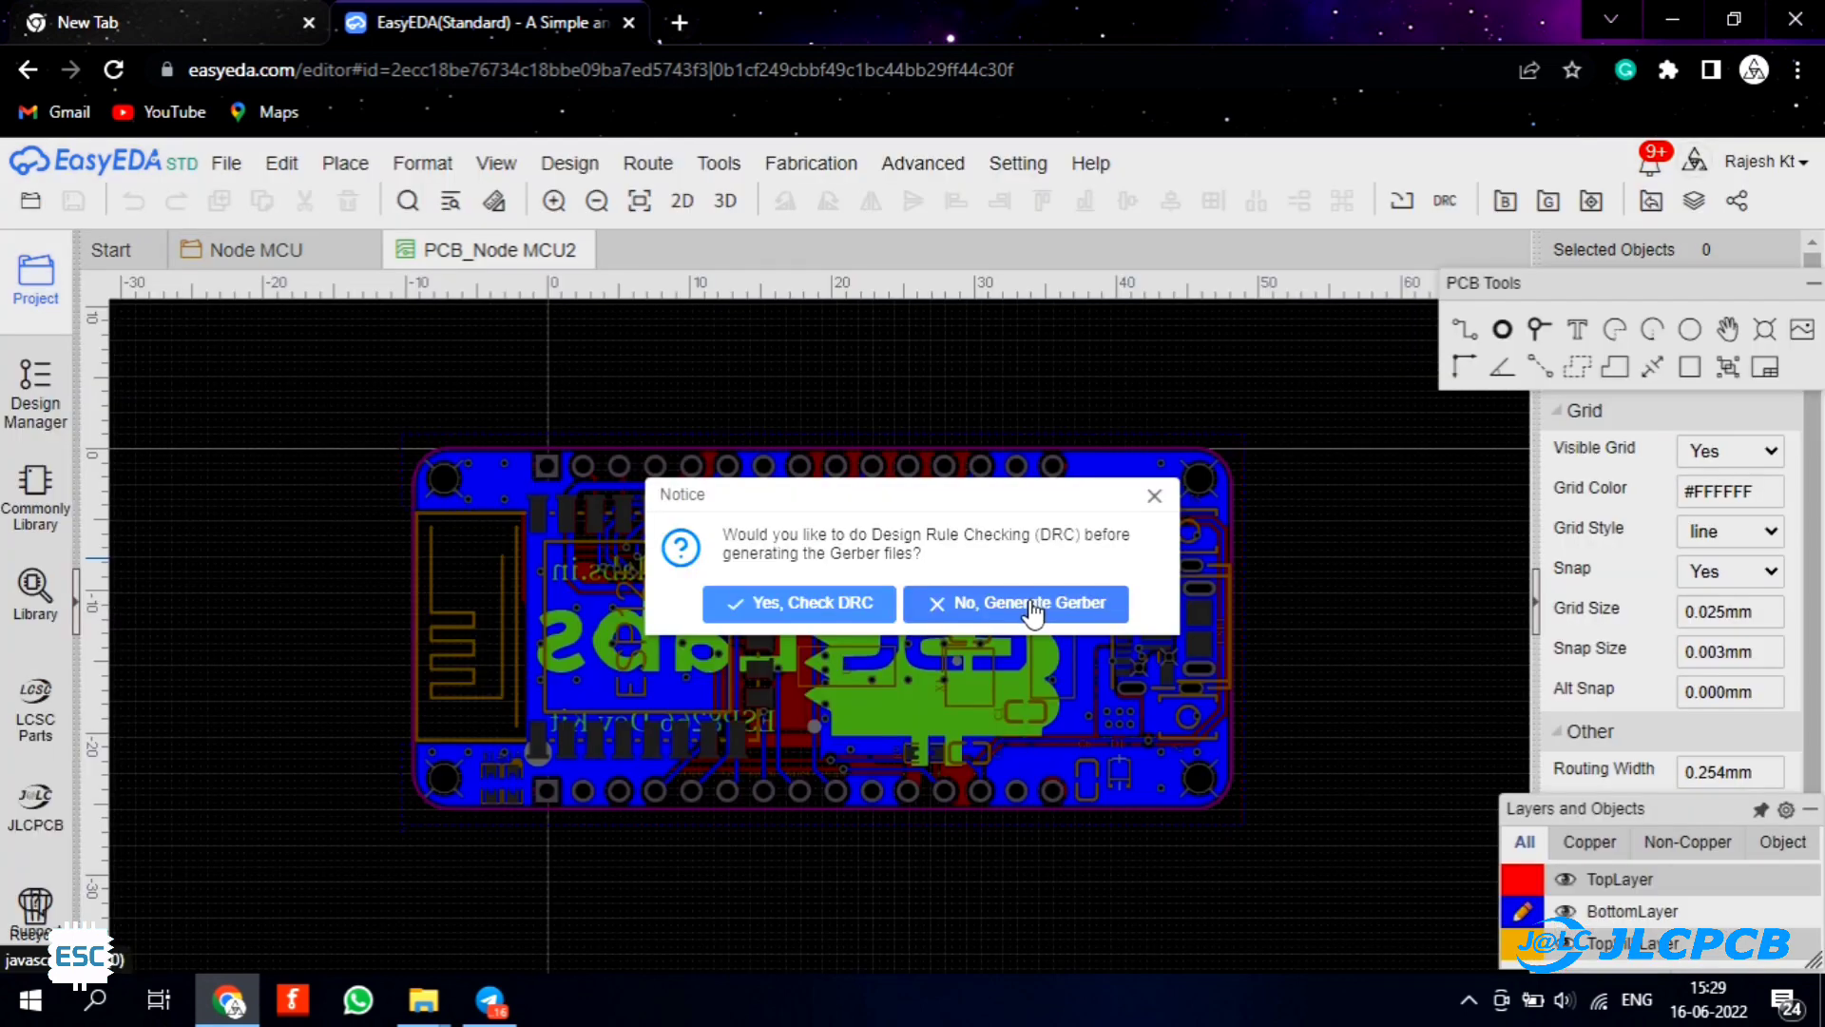
- Generate the Gerber fabrication file for PCB_Node MCU2 without running the design rule check
click(1031, 608)
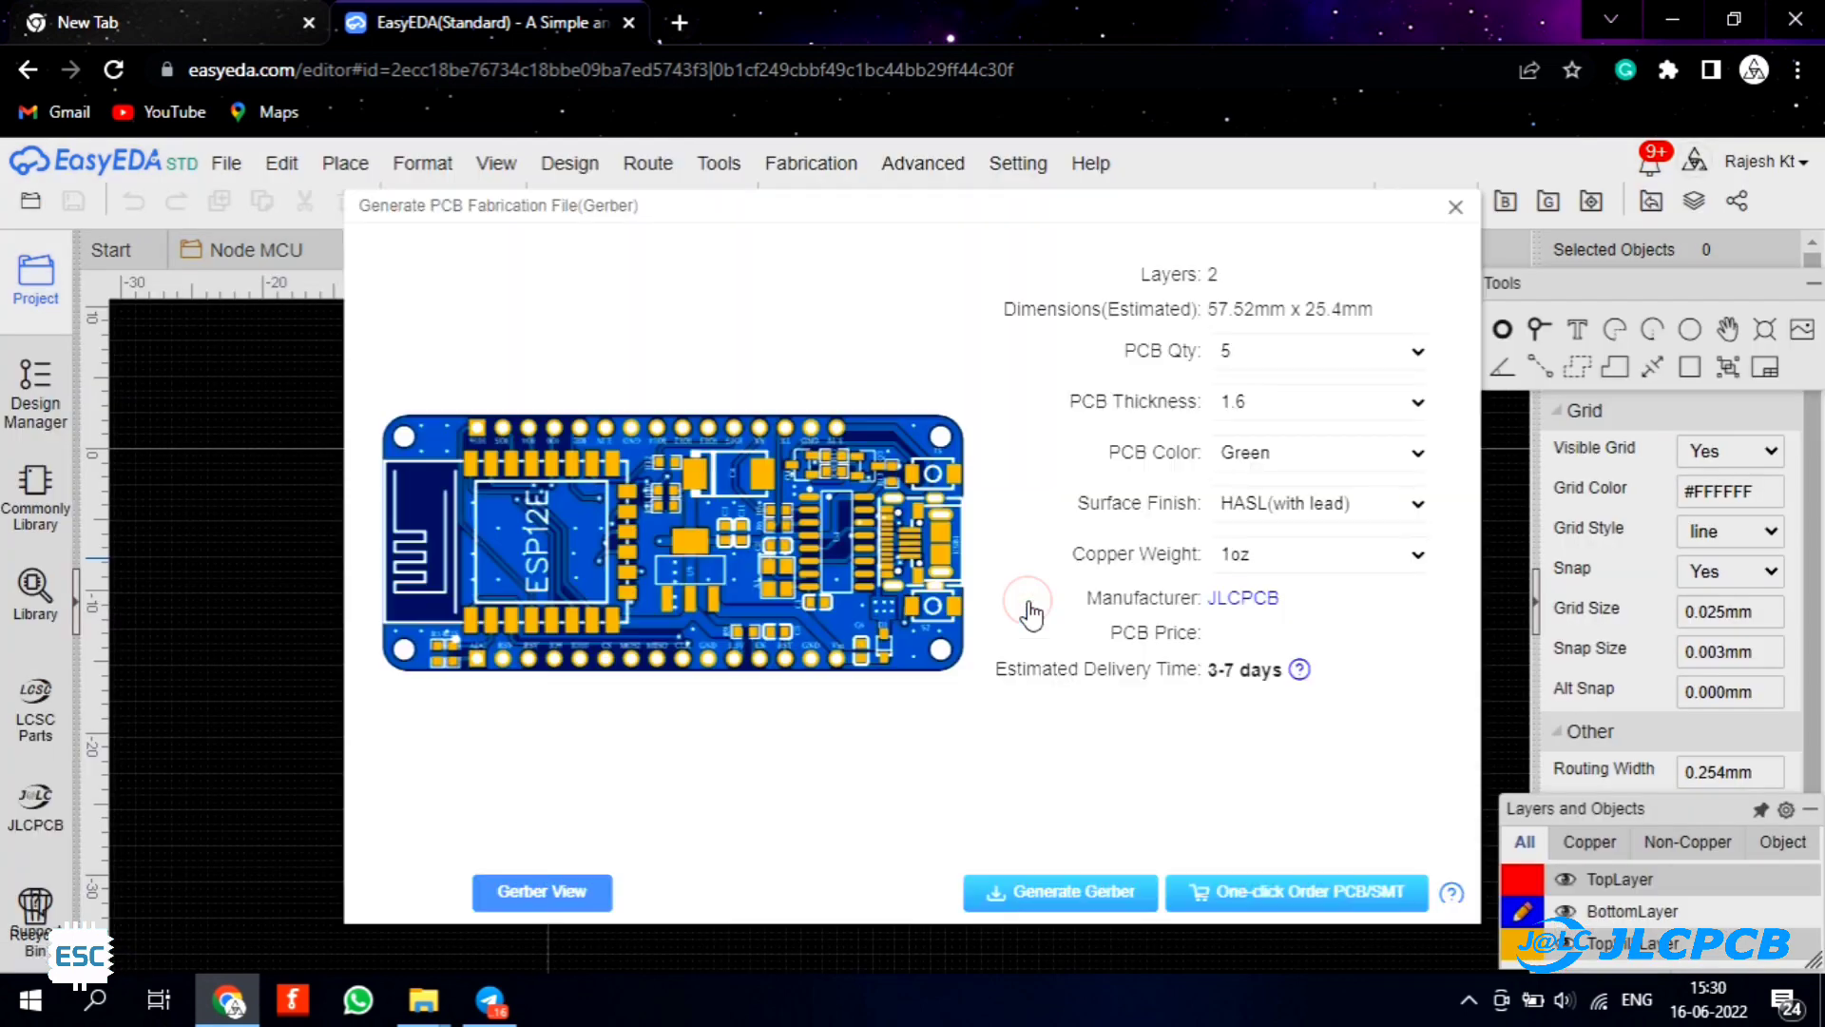
click(1036, 893)
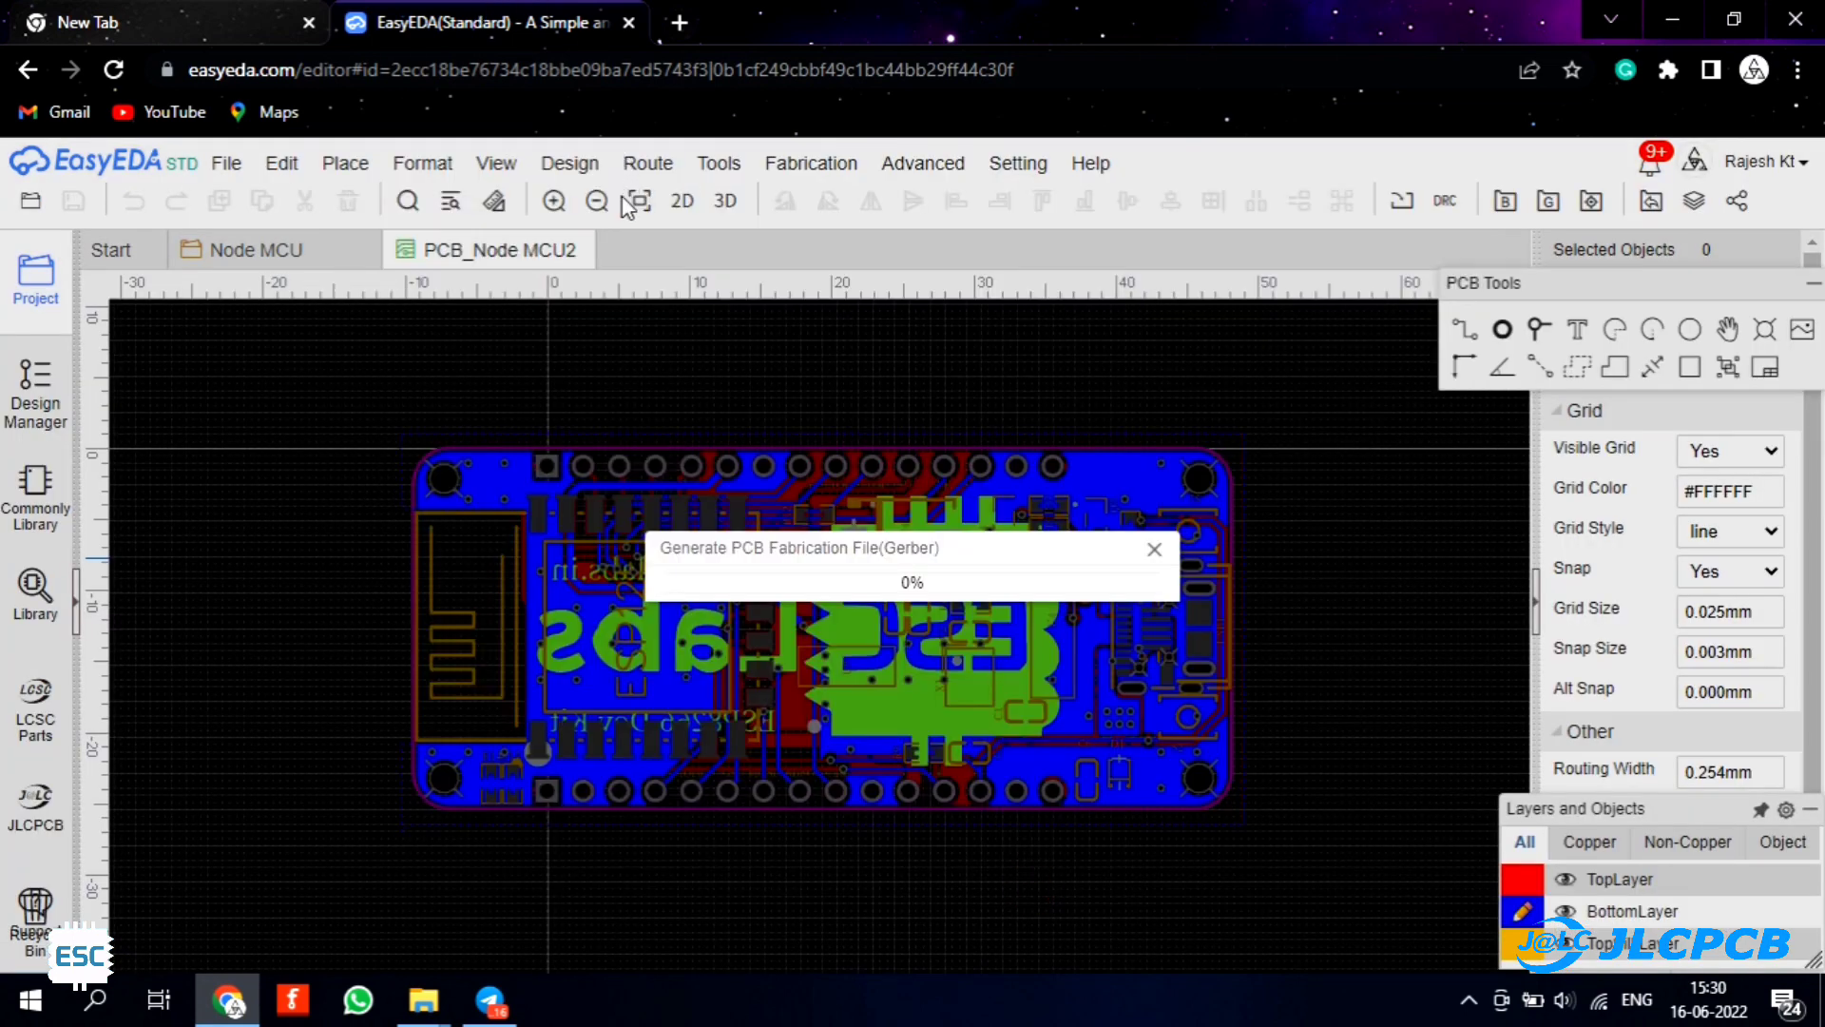
- Open jlcpcb.com in a new browser tab, start a PCB order and upload the generated Gerber zip file
key(ctrl+t)
text(jlcpcb.com)
key(Return)
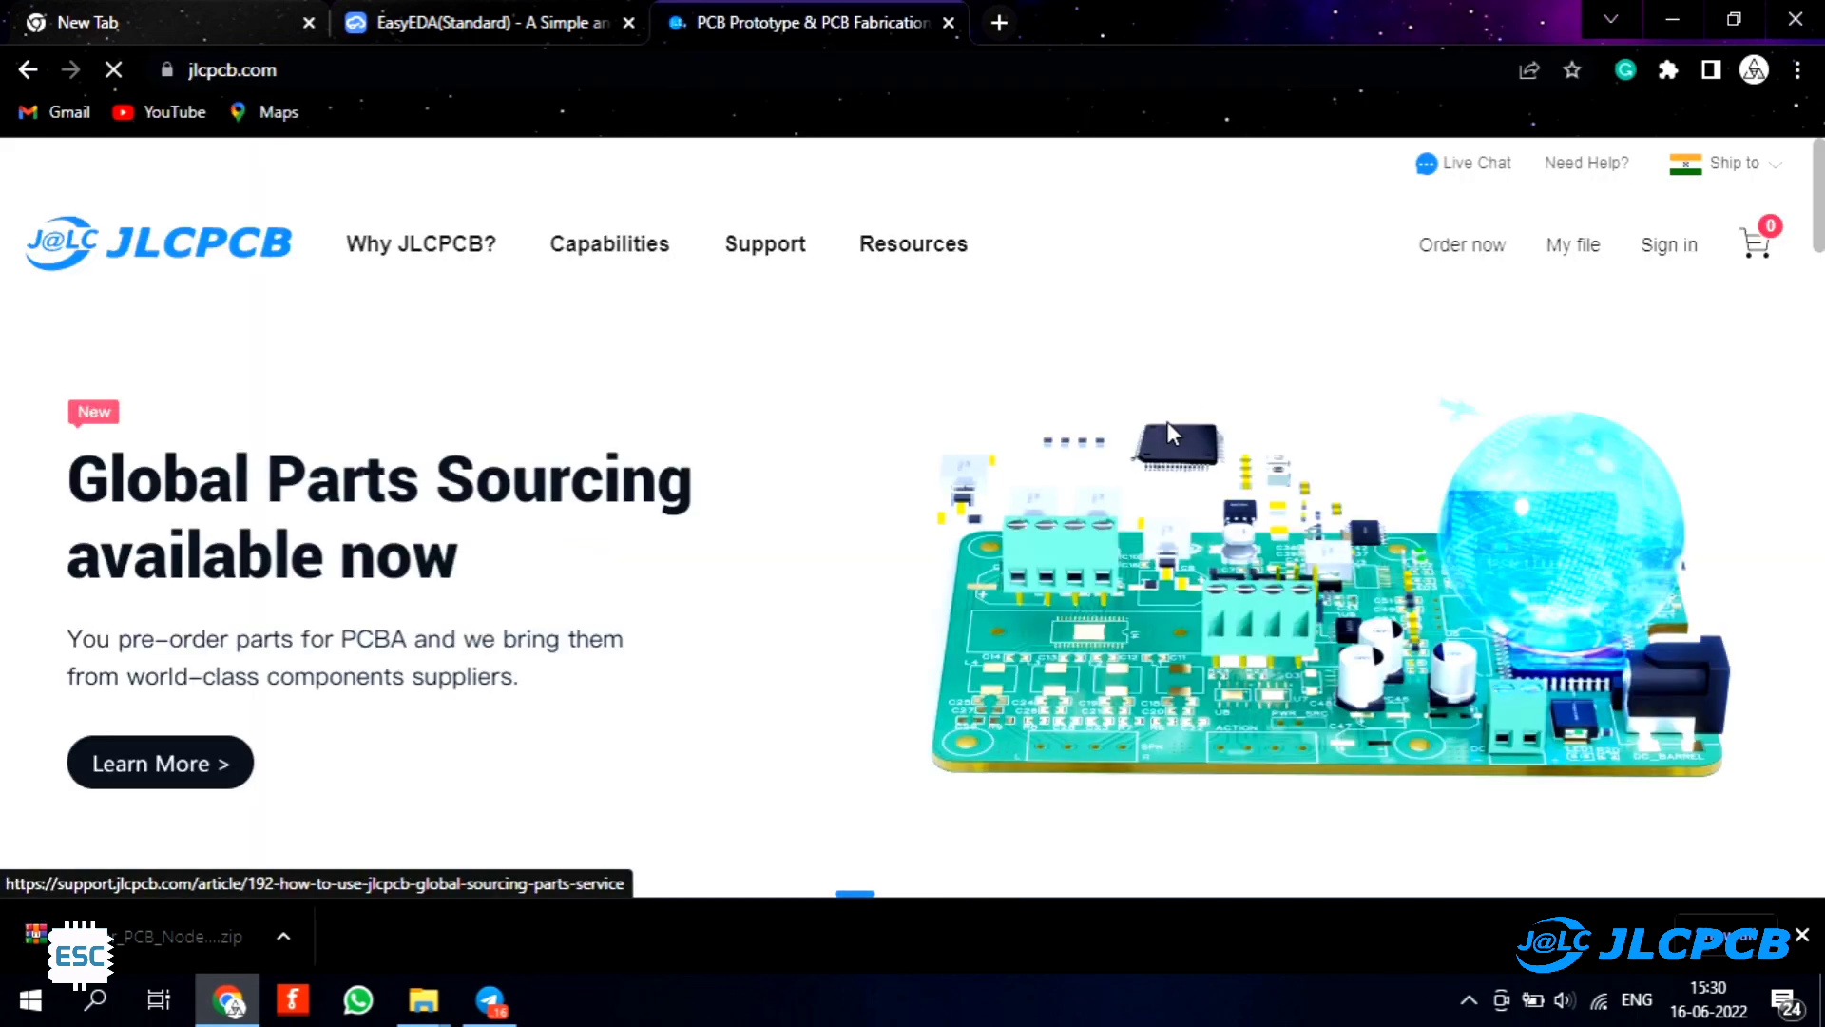
click(1457, 246)
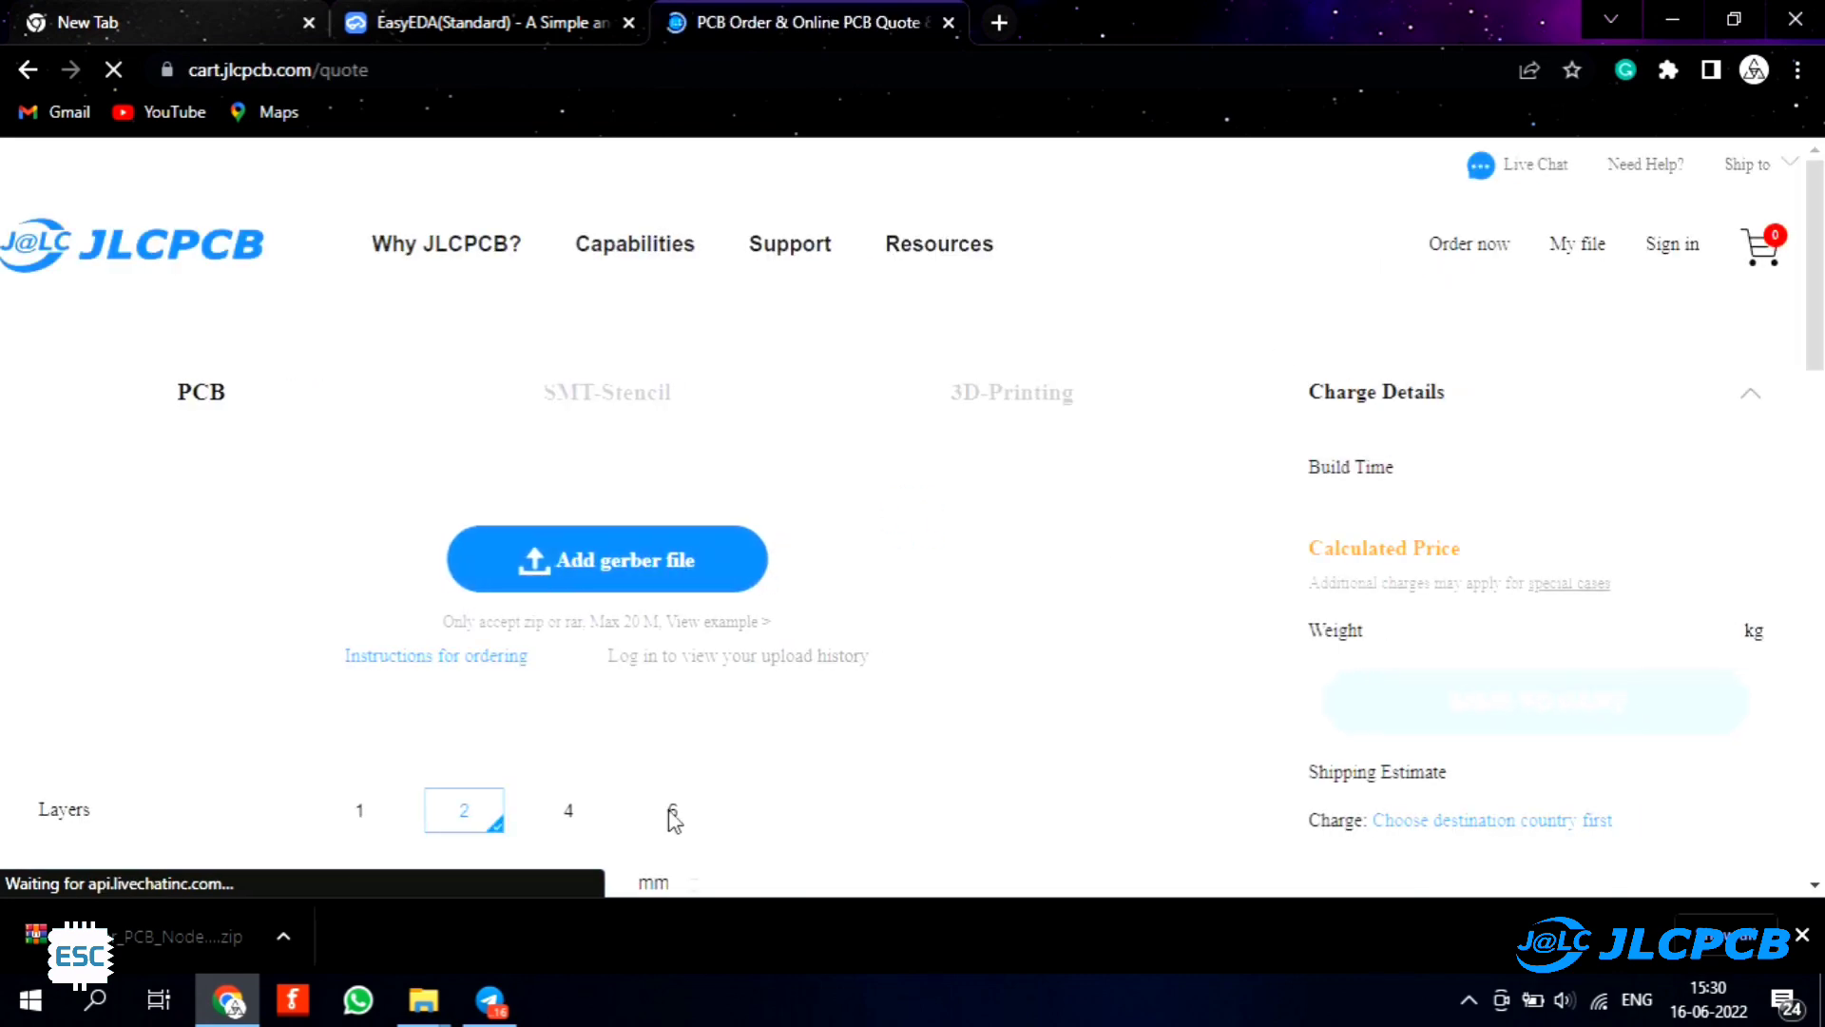
drag(152, 958, 616, 578)
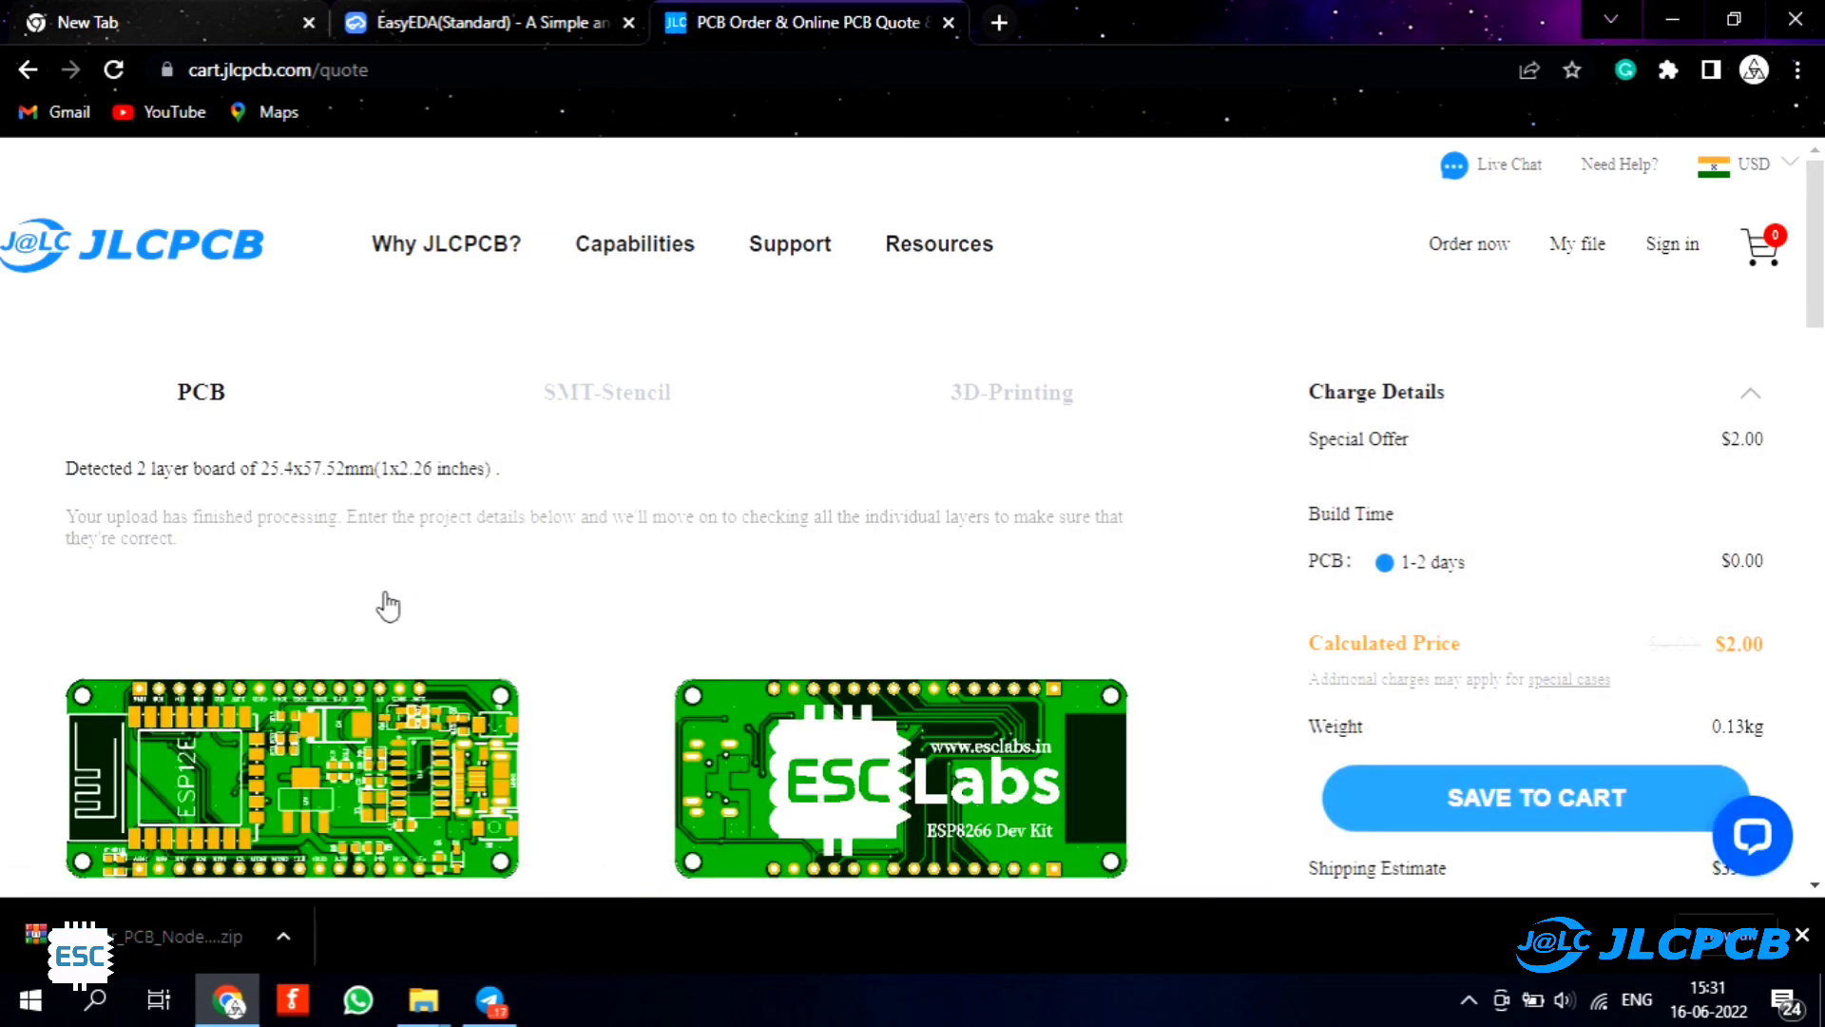
- Set the PCB order quantity to 5 and the board colour to purple
scroll(554, 636, down, 7)
click(390, 682)
click(391, 750)
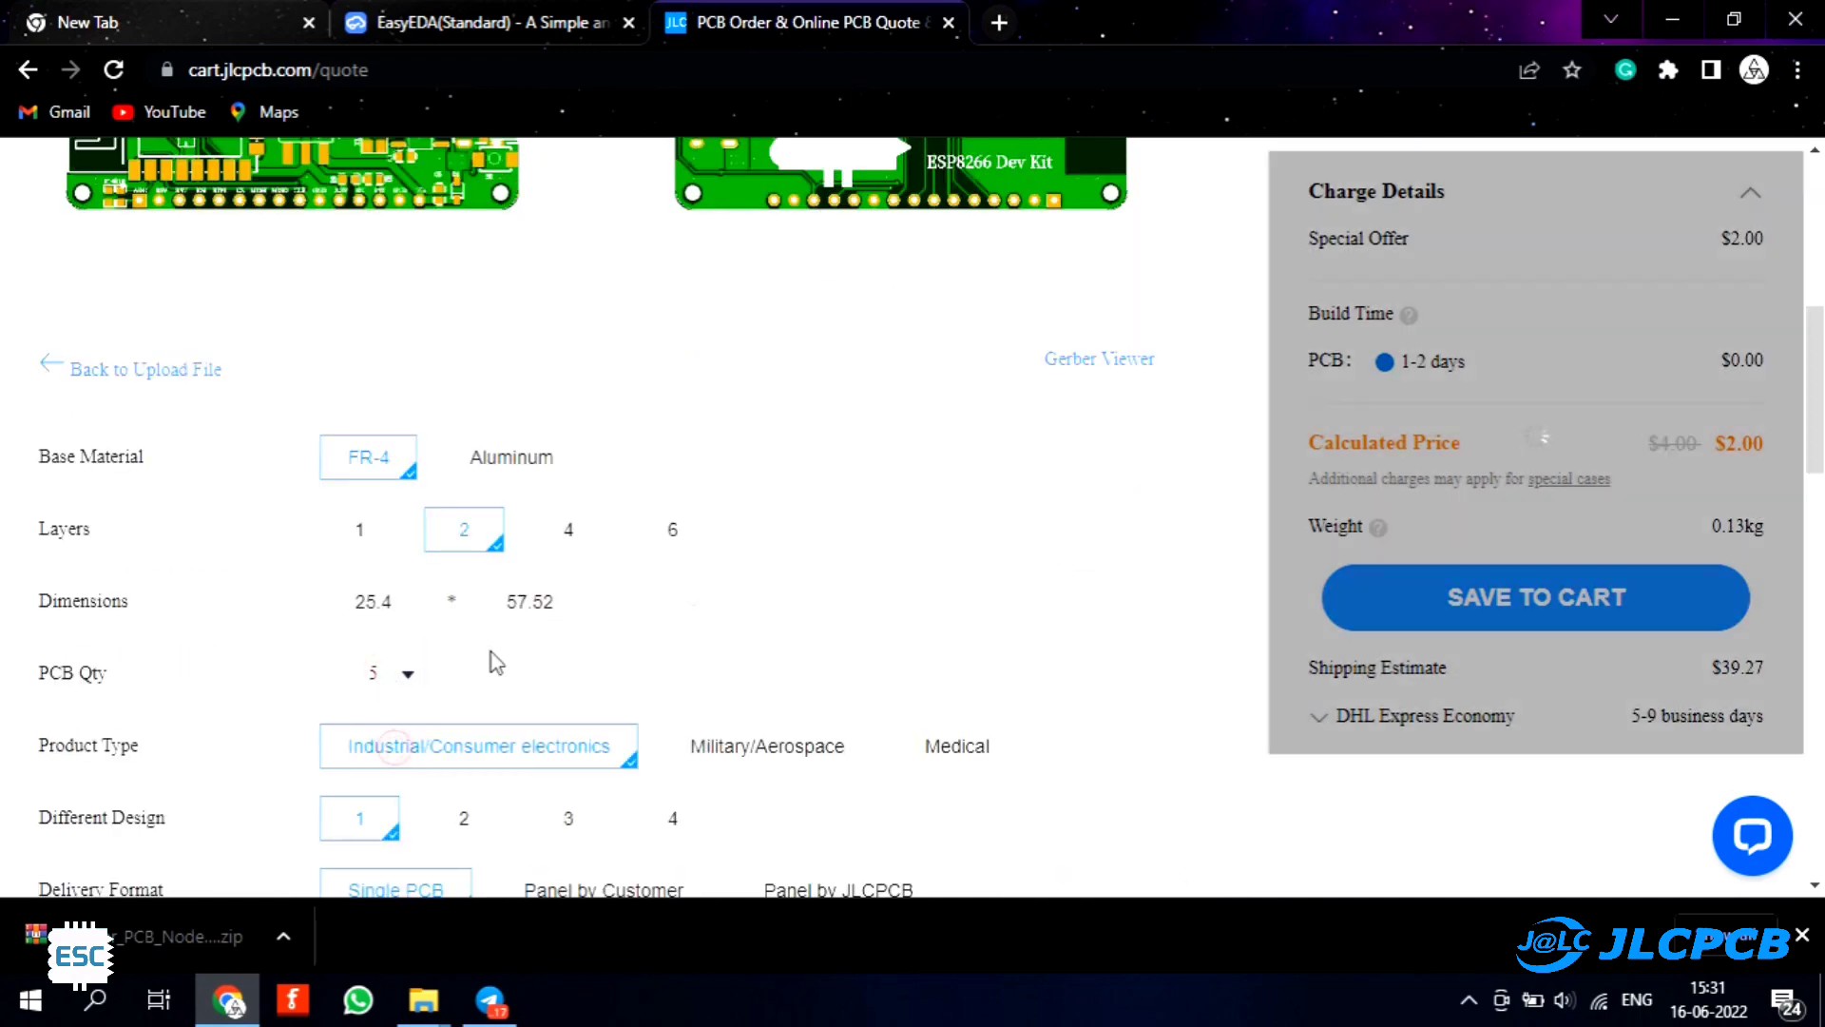
scroll(489, 660, down, 3)
click(518, 787)
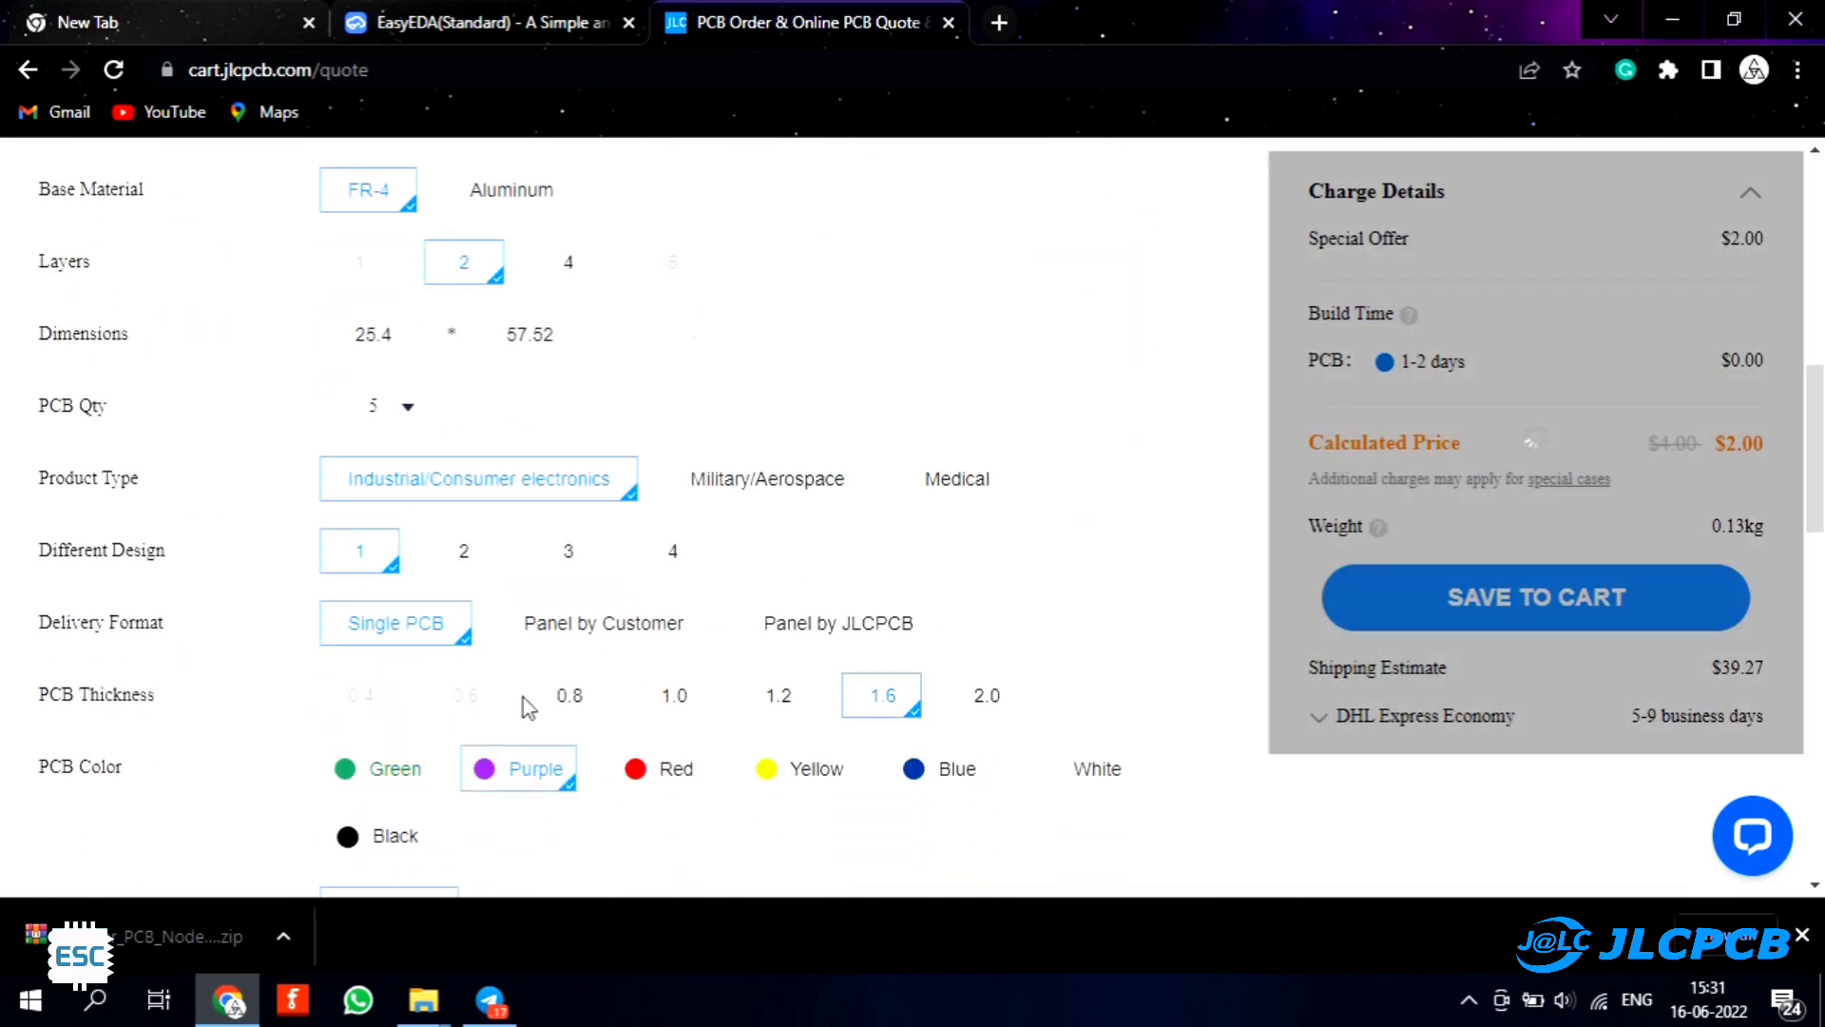
scroll(528, 708, up, 10)
scroll(846, 696, down, 5)
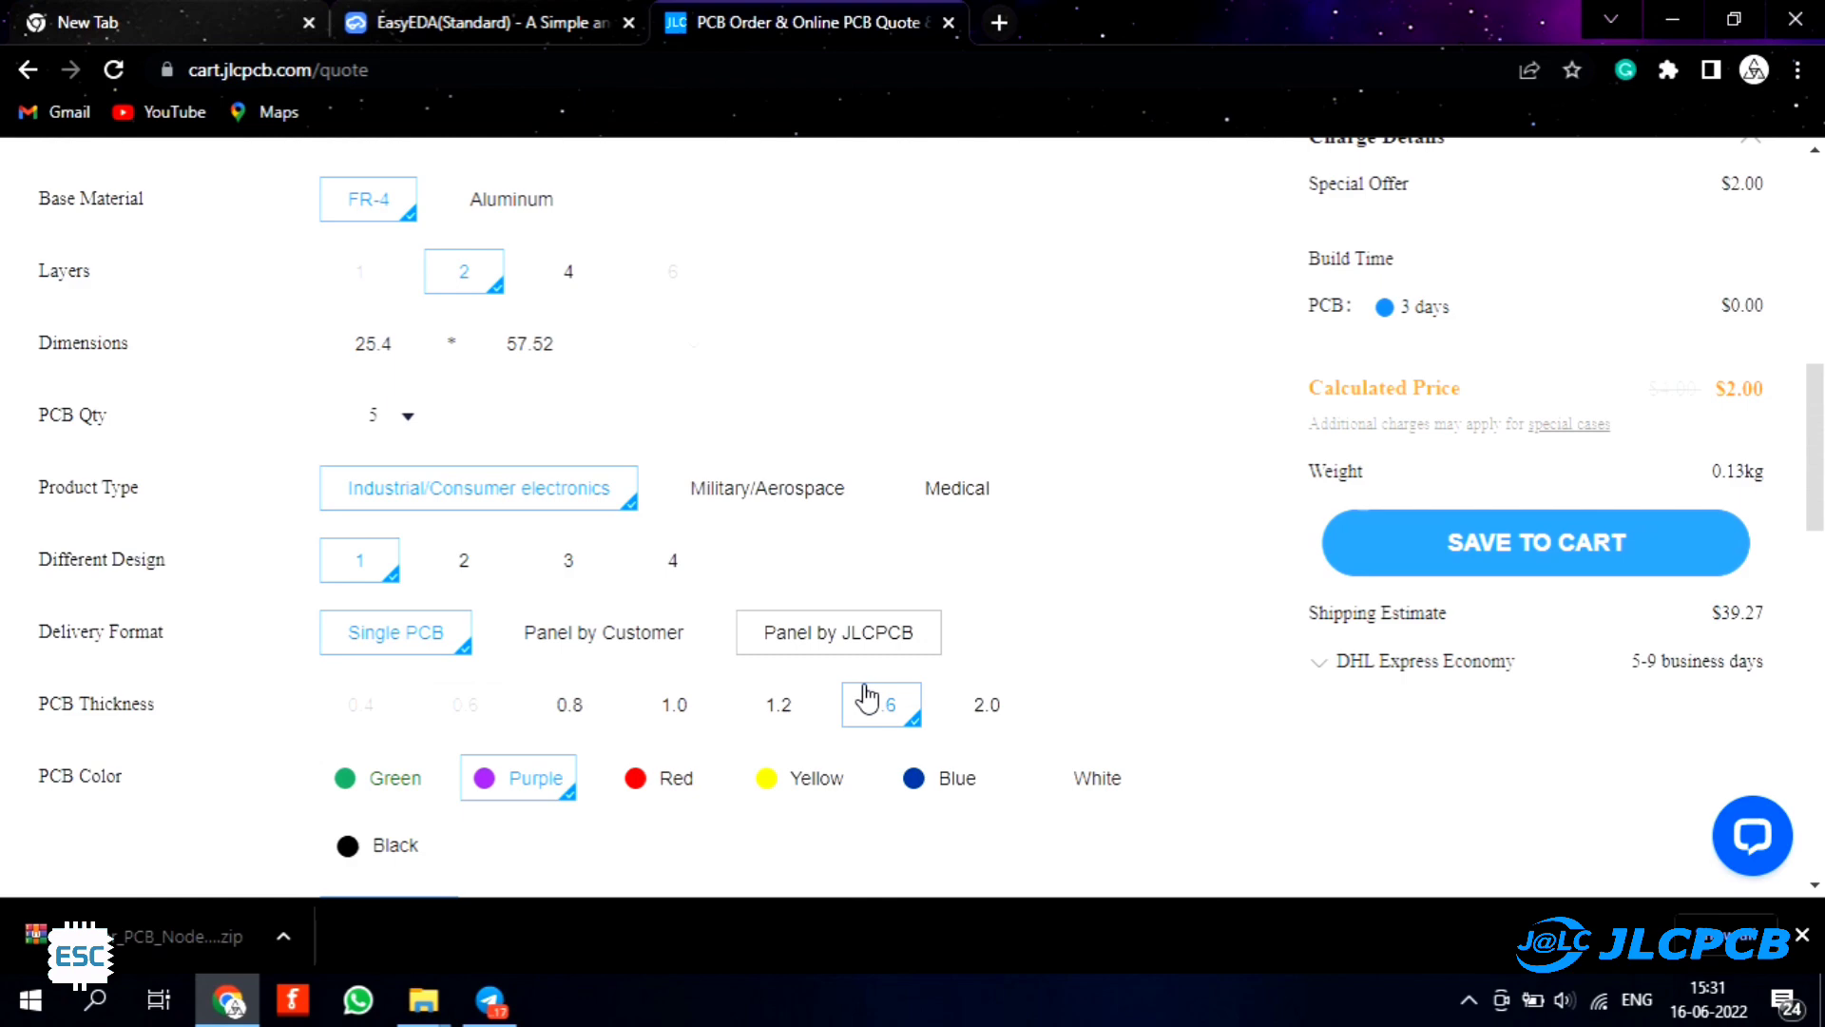
click(1395, 715)
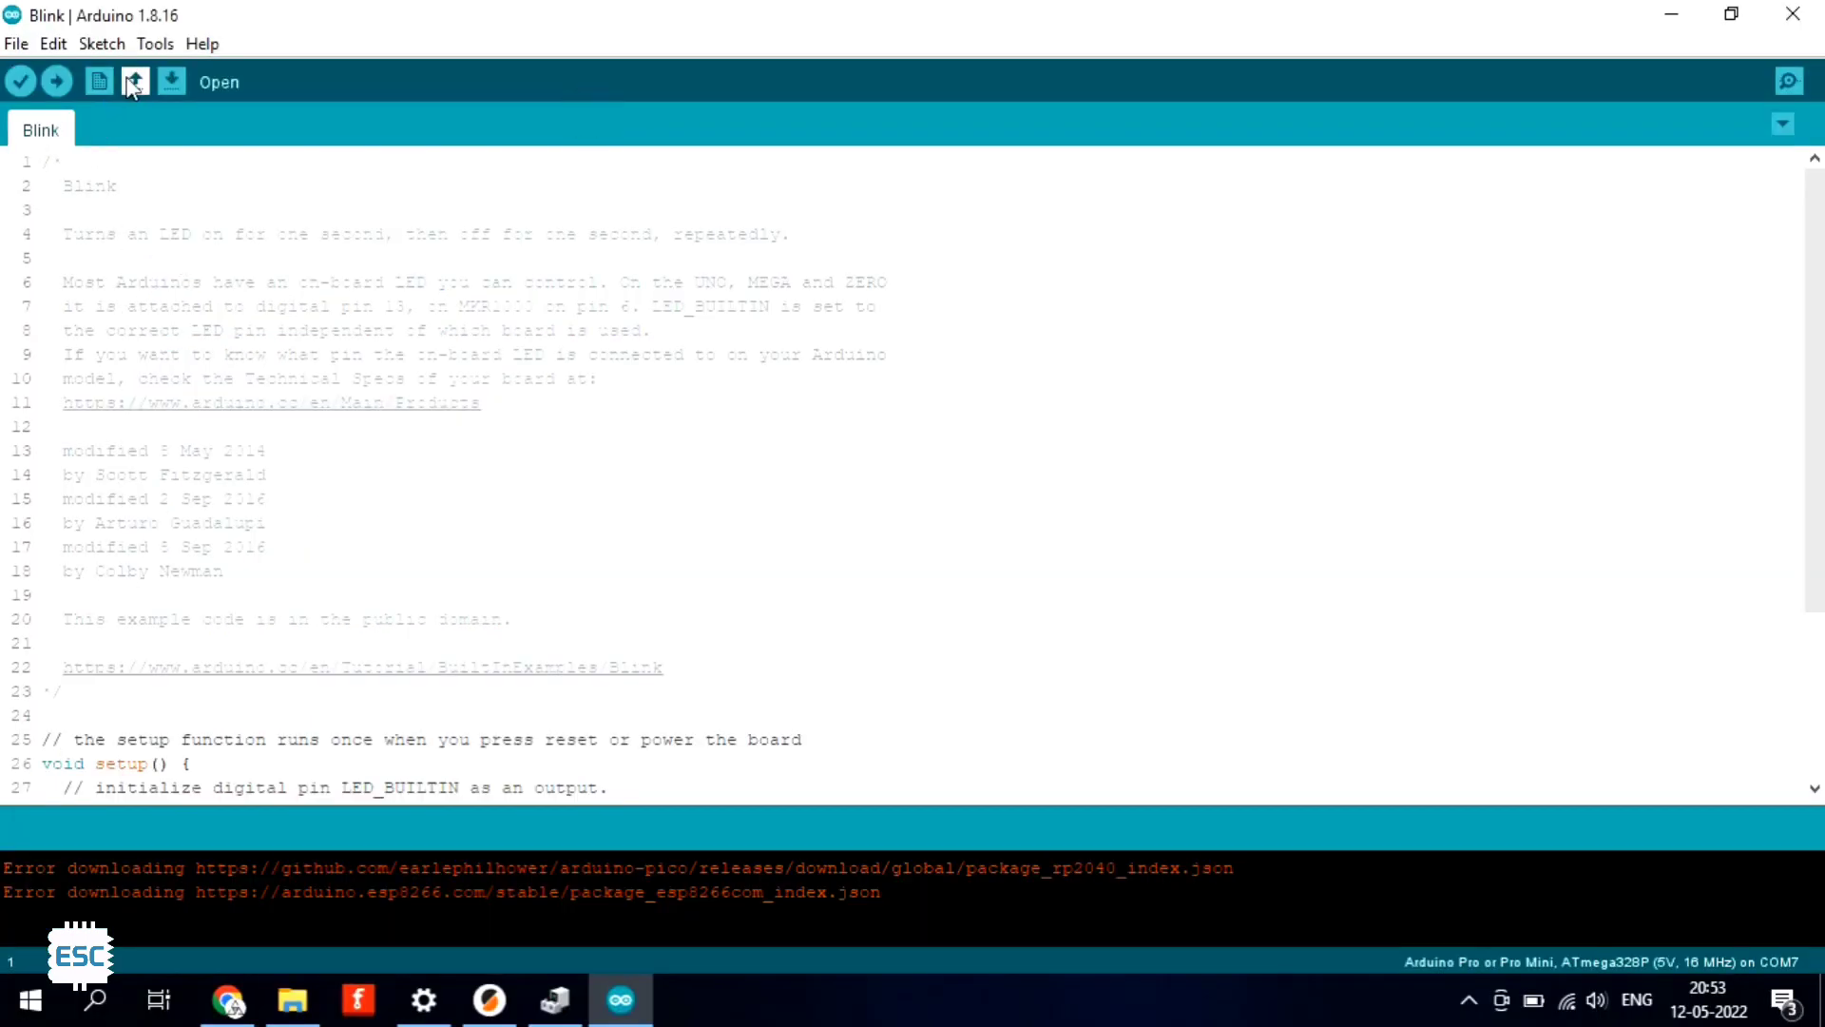
- Switch to the Arduino IDE and open the board and port settings for the Blink sketch
click(153, 46)
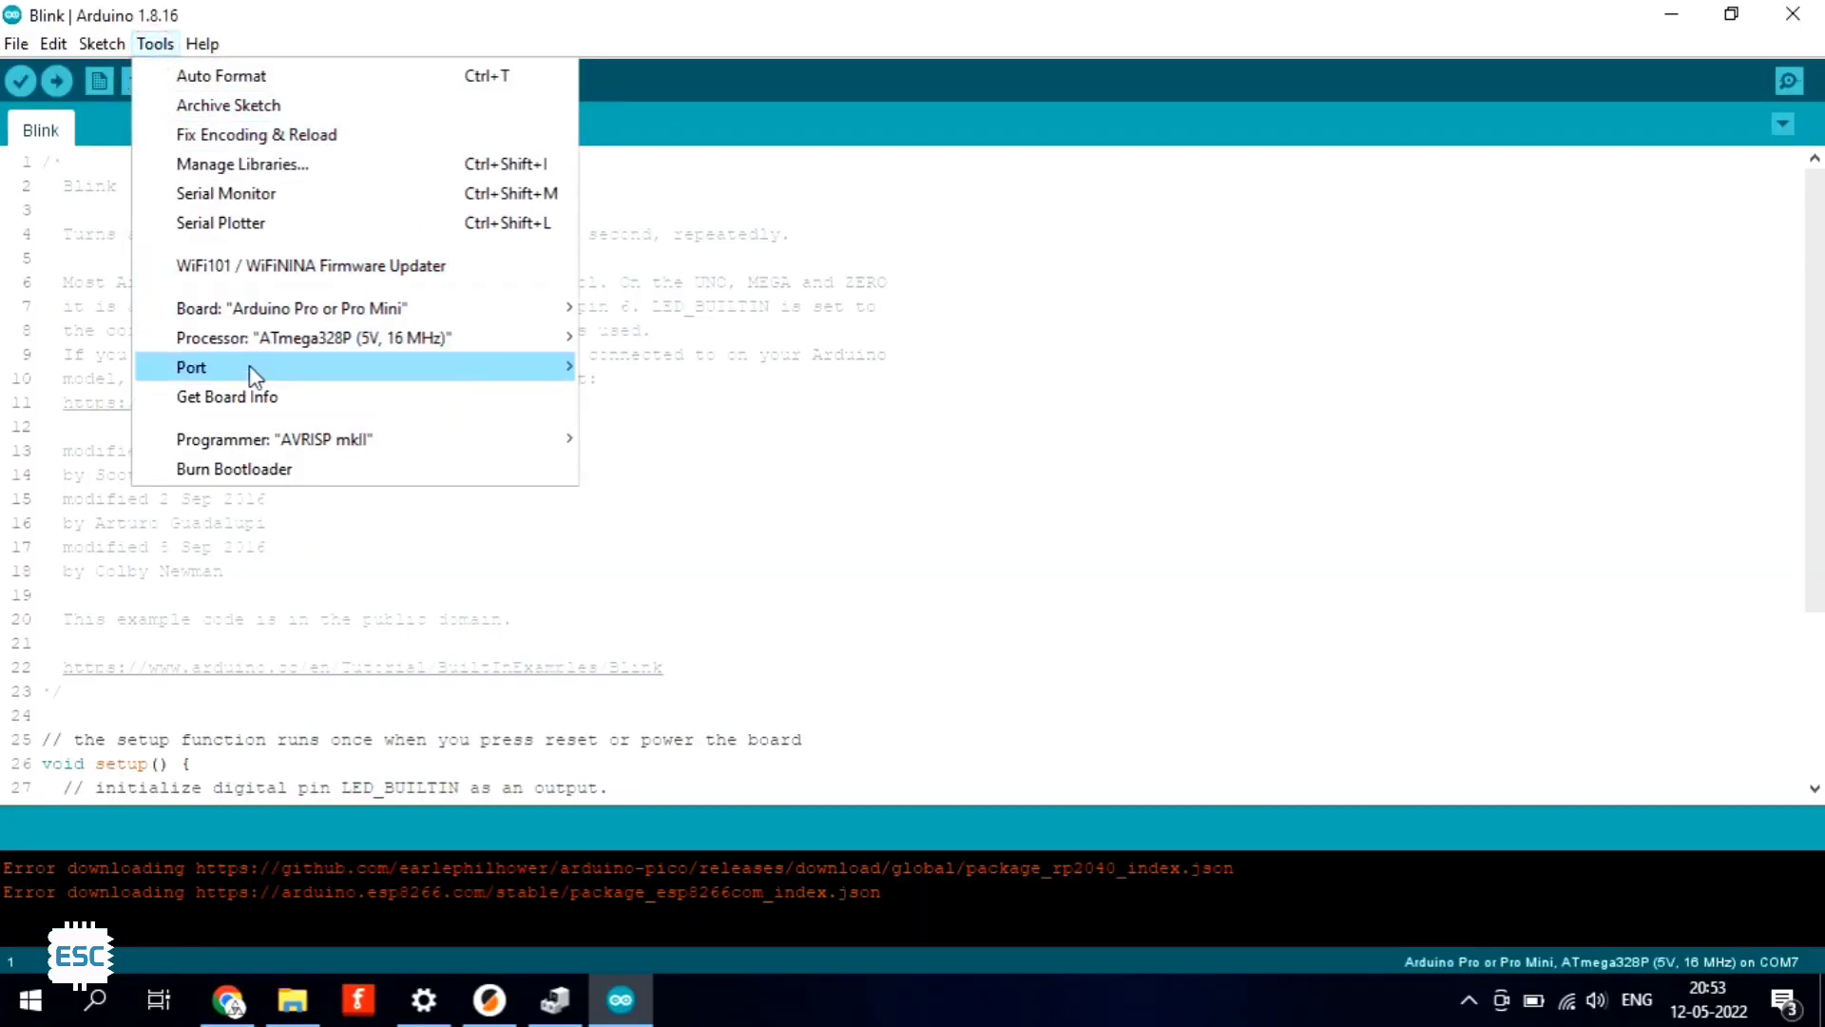